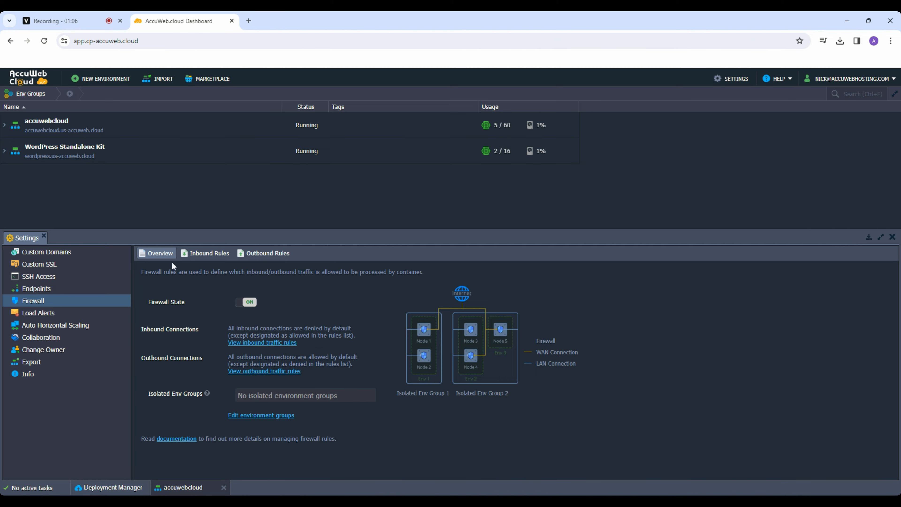
Review the accuwebcloud firewall's inbound and outbound rules, and return to the firewall overview
left_click(208, 257)
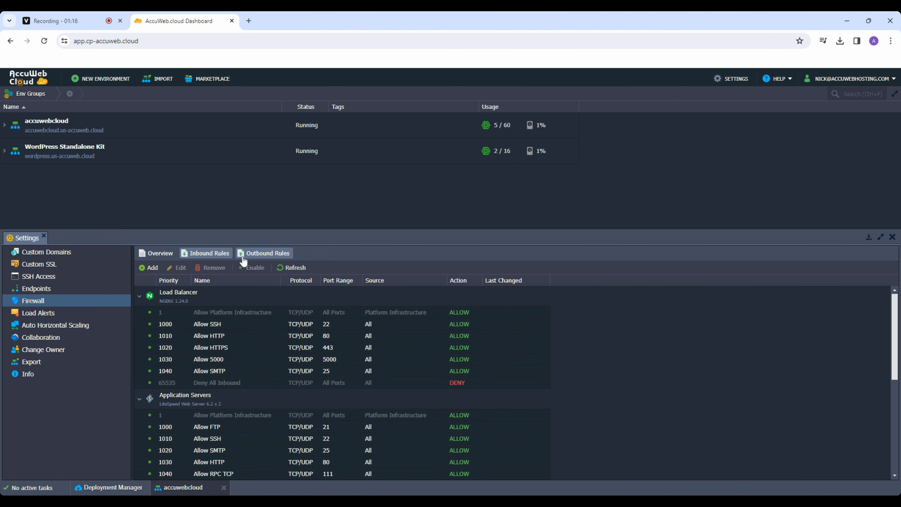
left_click(260, 258)
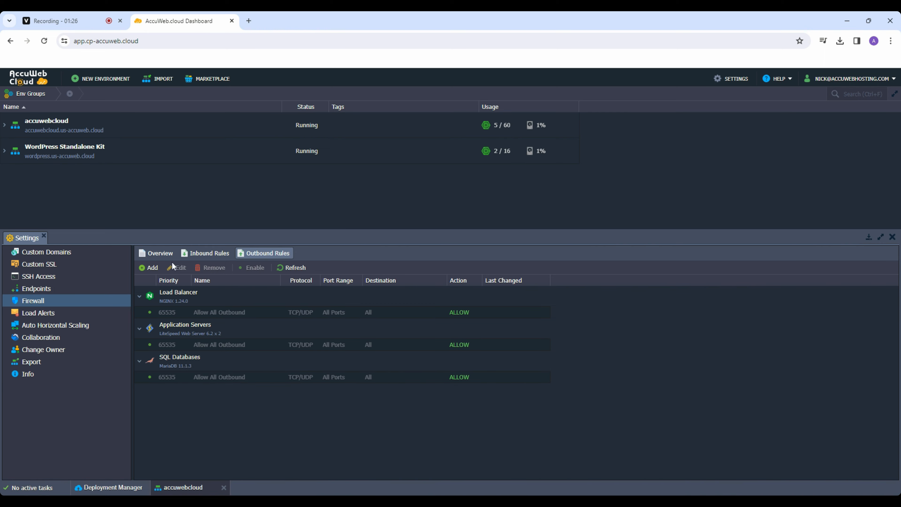
left_click(152, 254)
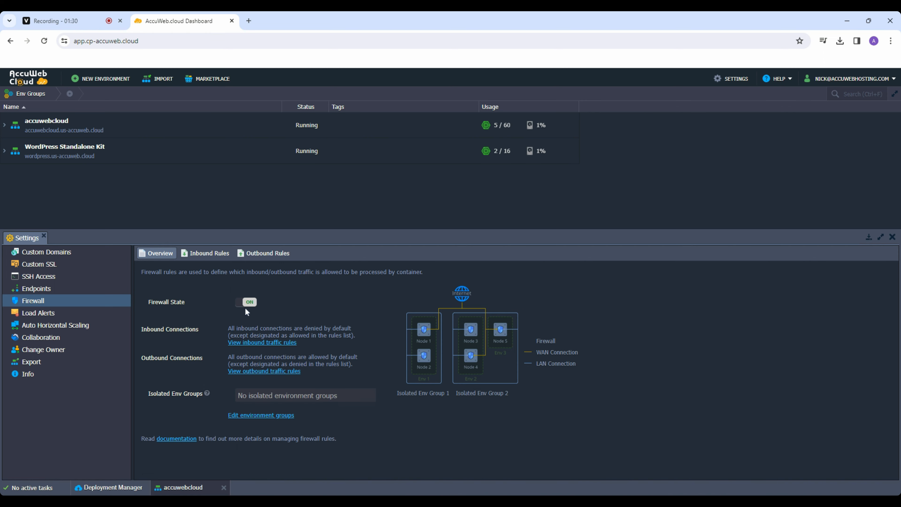
Disable the firewall for the accuwebcloud environment and enable it again, confirming both changes
left_click(249, 302)
left_click(430, 299)
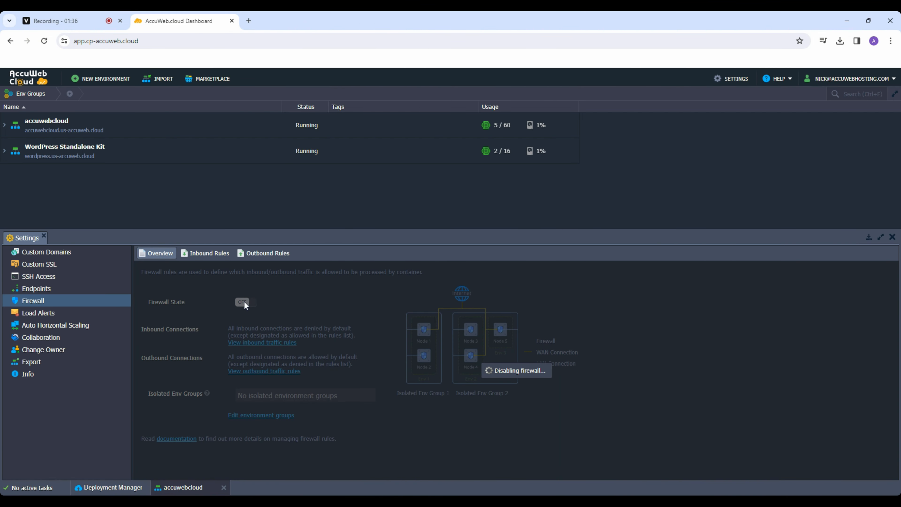
left_click(247, 304)
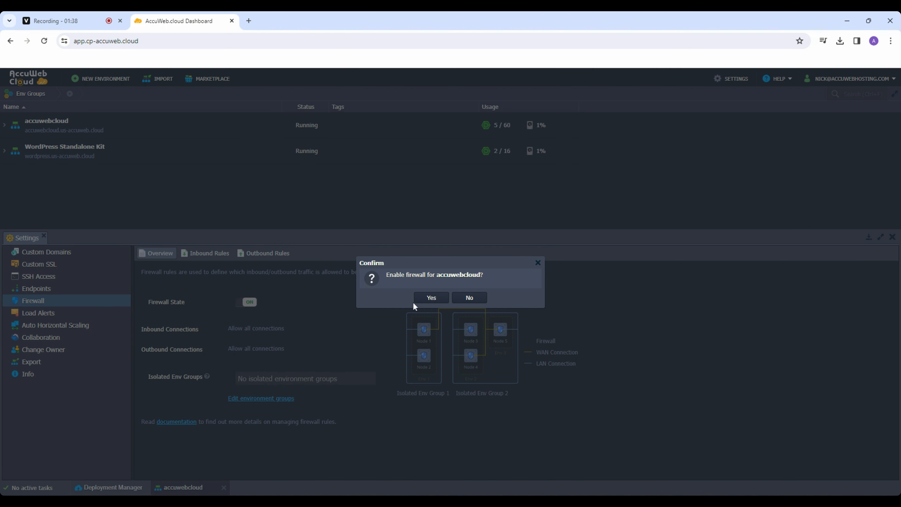
left_click(436, 301)
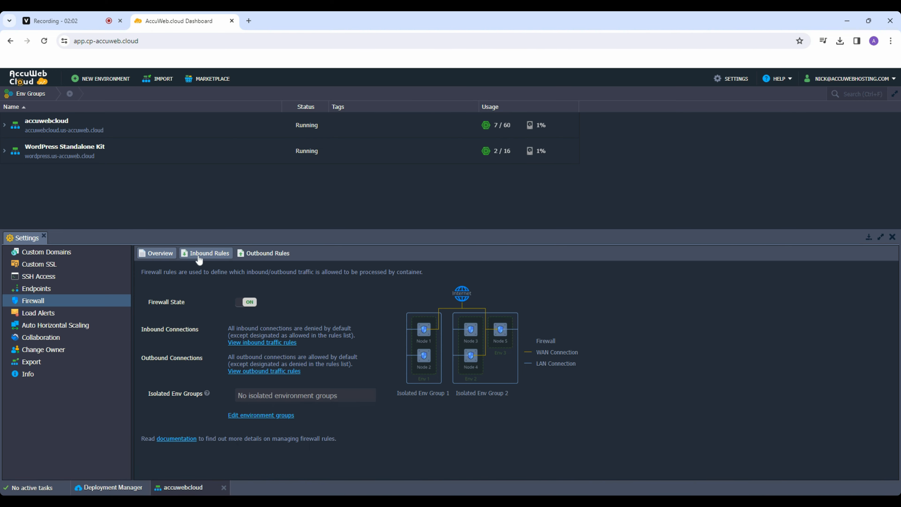
Start a new inbound firewall rule for the Application Servers nodes and name it HTTPS Port
left_click(209, 261)
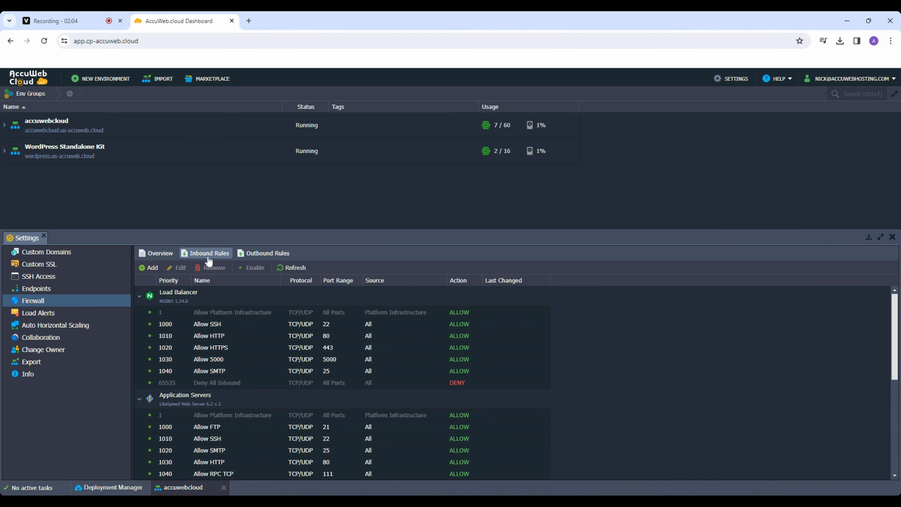
left_click(150, 269)
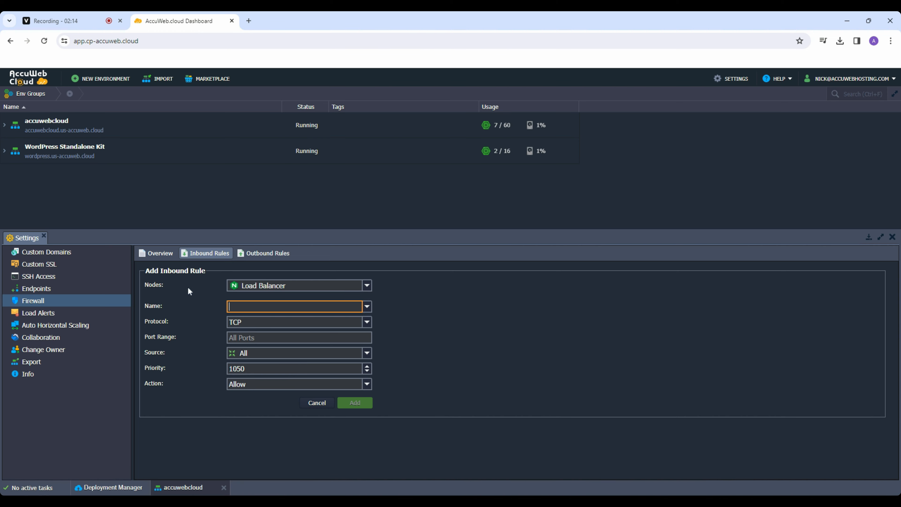
left_click(262, 289)
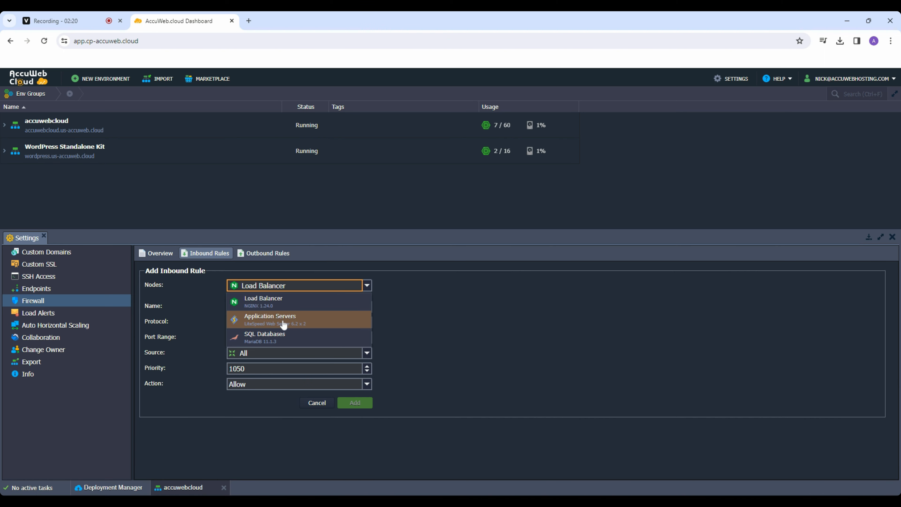
left_click(269, 323)
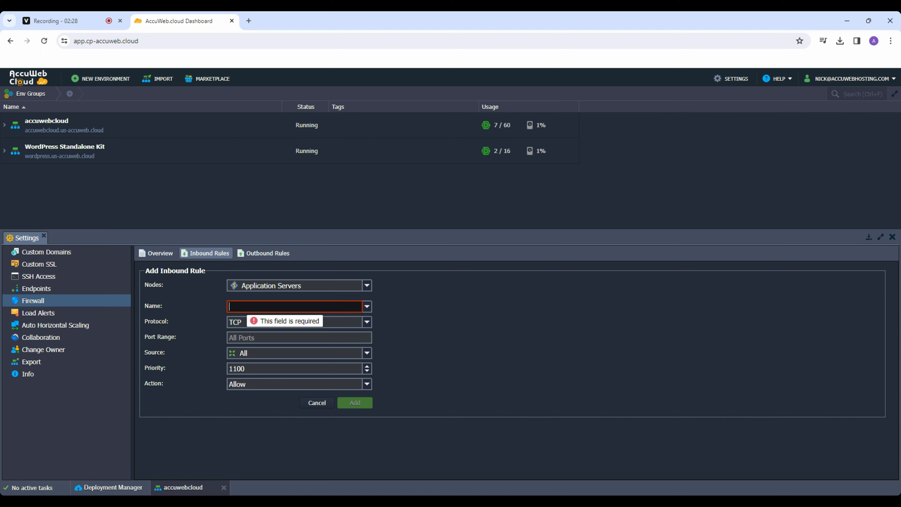
type("HP")
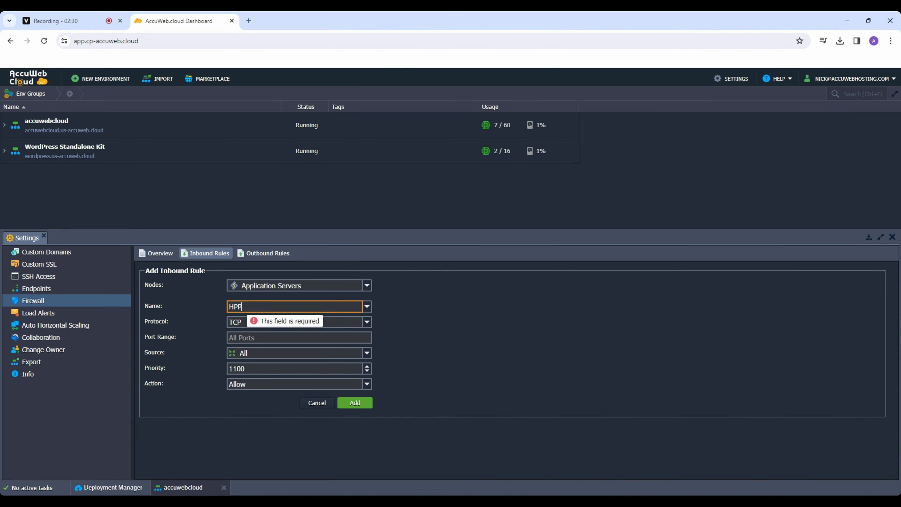
key("BackSpace")
type("TTP")
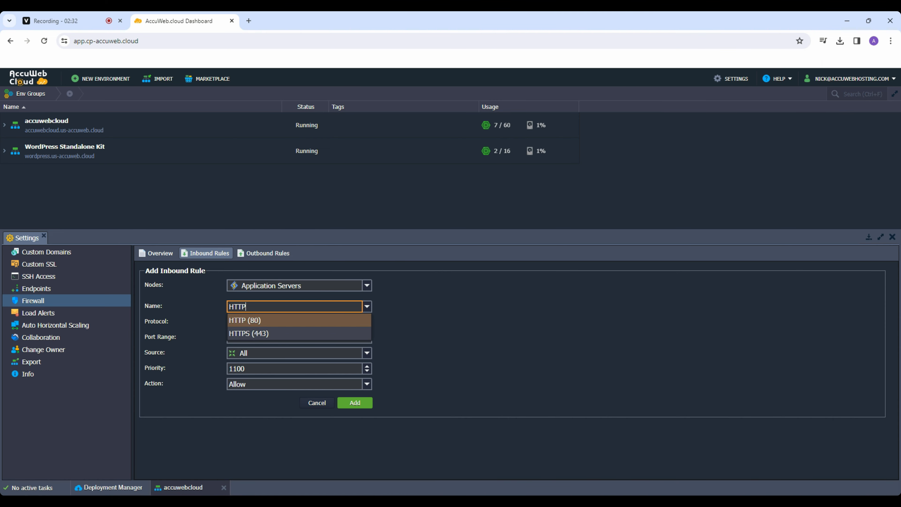
type("S Port")
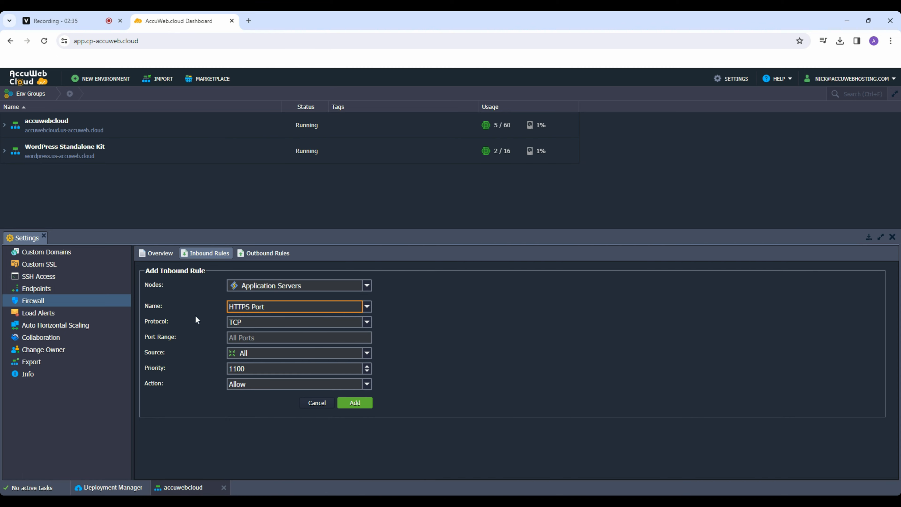
Set the new inbound rule's protocol to TCP and its port range to 443
key("Tab")
key("Down")
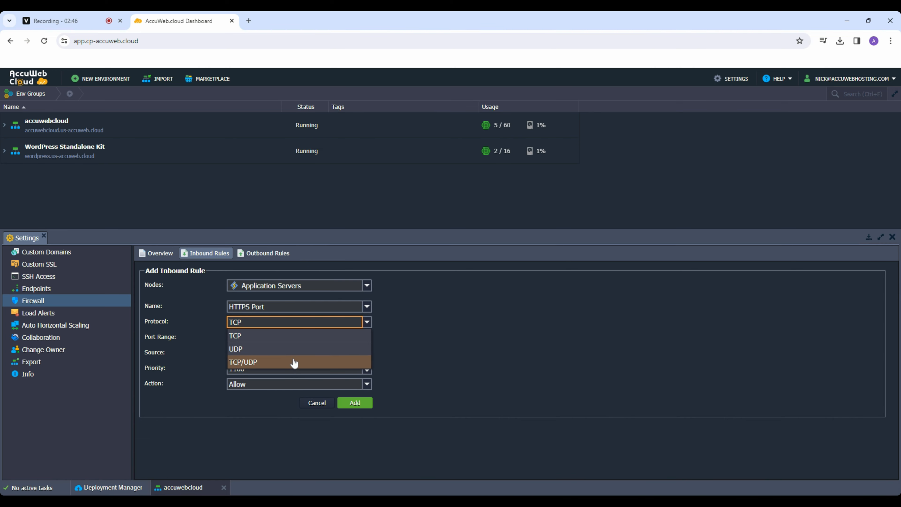
left_click(244, 339)
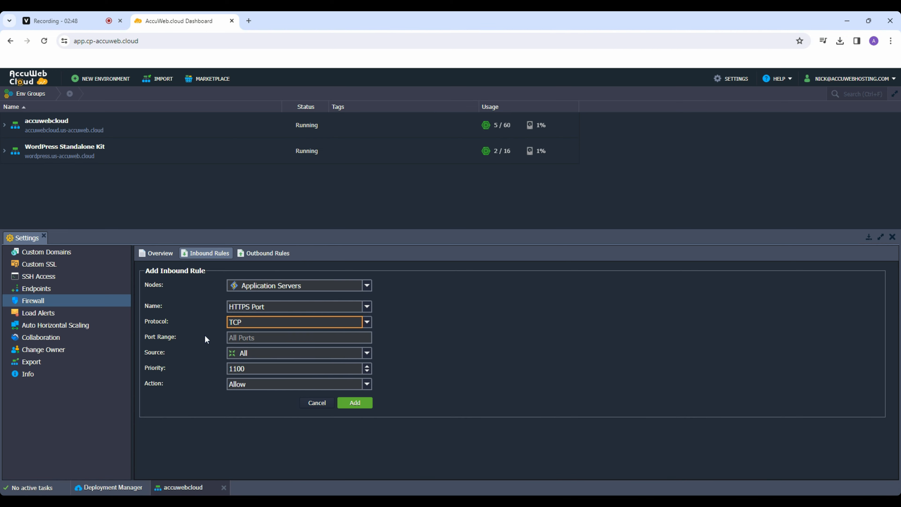
key("Tab")
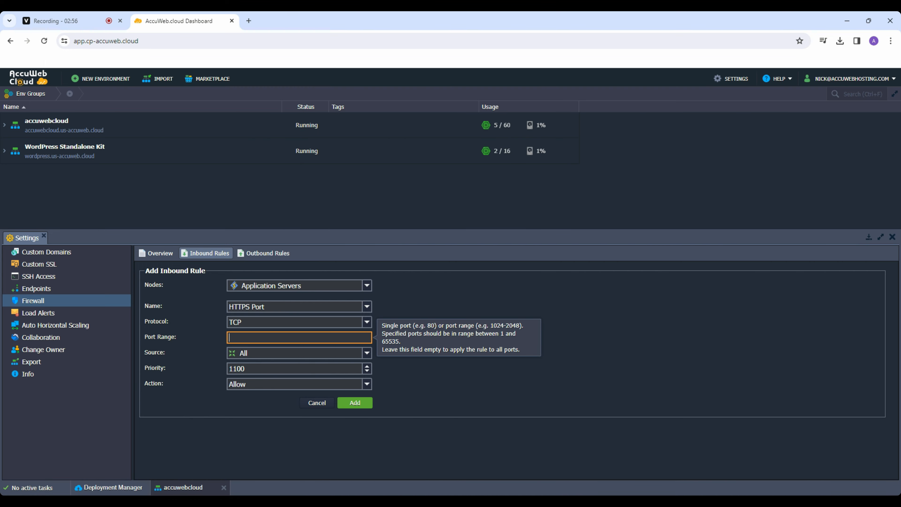
type("88")
type("3")
key("BackSpace")
key("BackSpace")
key("BackSpace")
type("443")
left_click(198, 346)
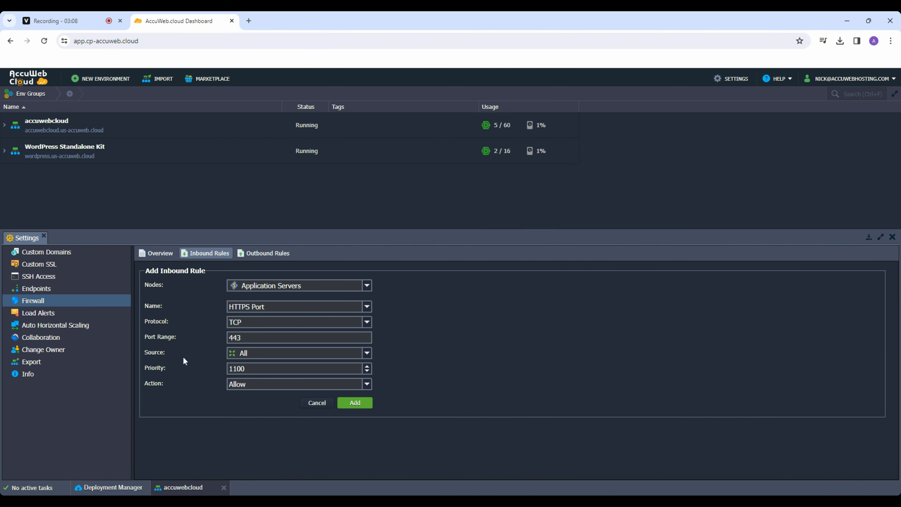
Set the rule's source to All, keep priority 1100 and action Allow, and add the rule
left_click(273, 355)
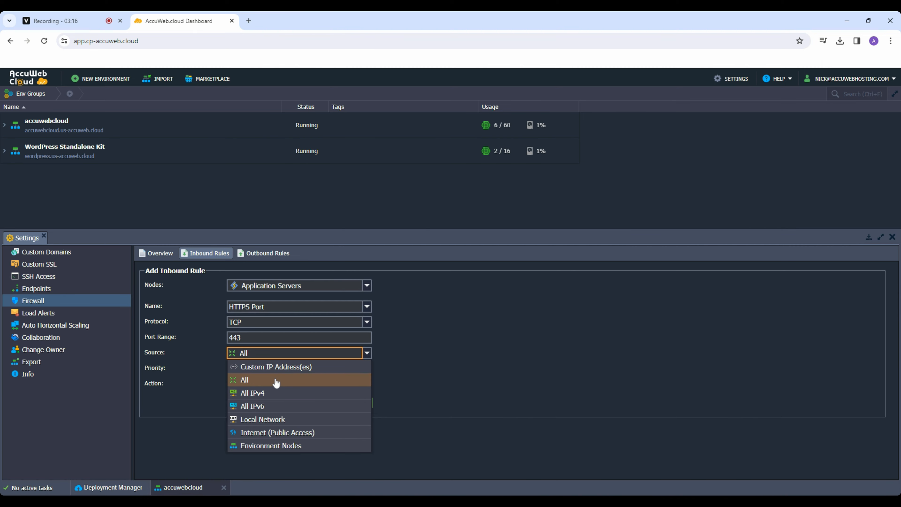
left_click(293, 381)
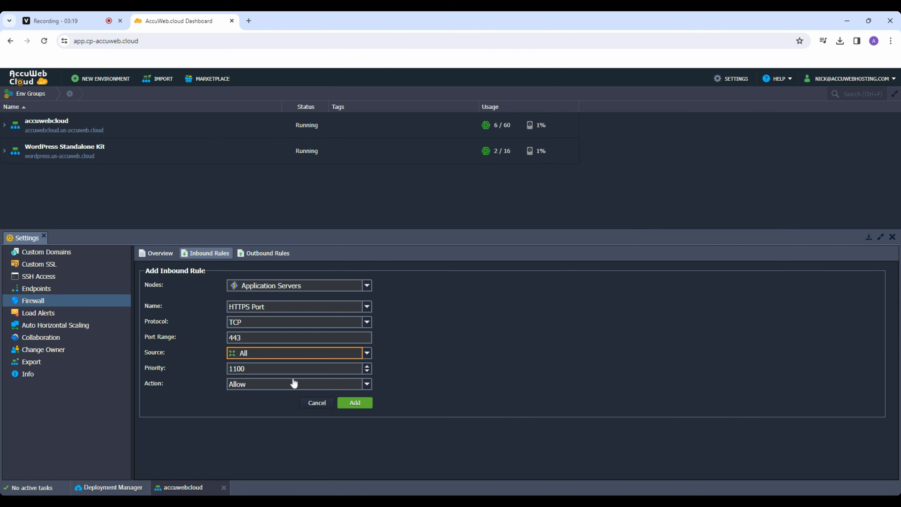
left_click(145, 372)
left_click(280, 369)
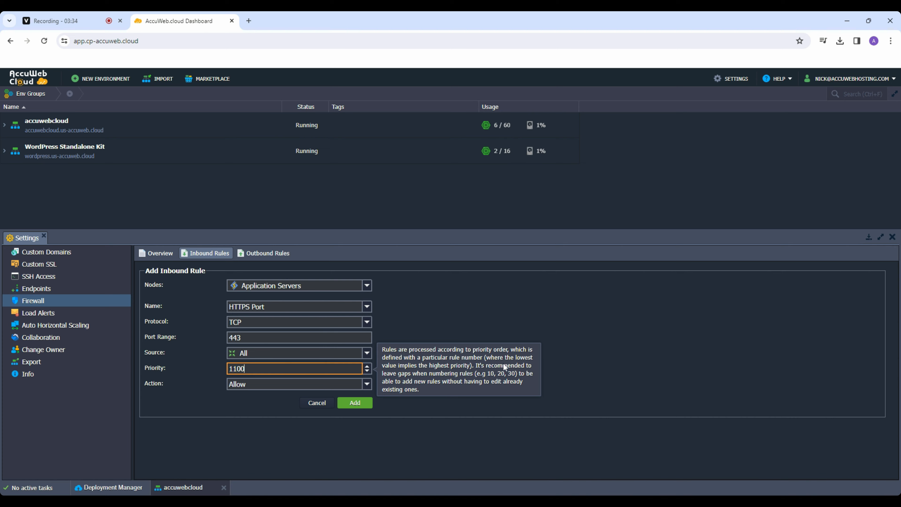
left_click(155, 392)
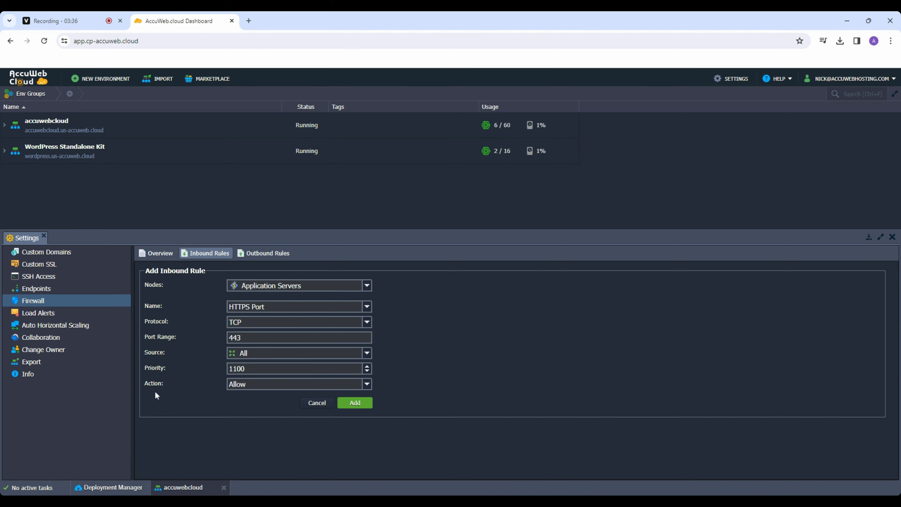
left_click(256, 389)
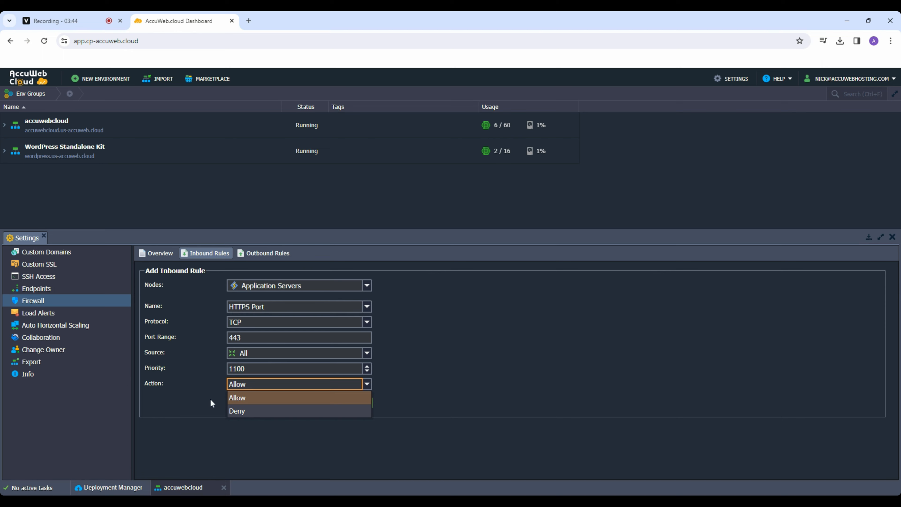
left_click(200, 396)
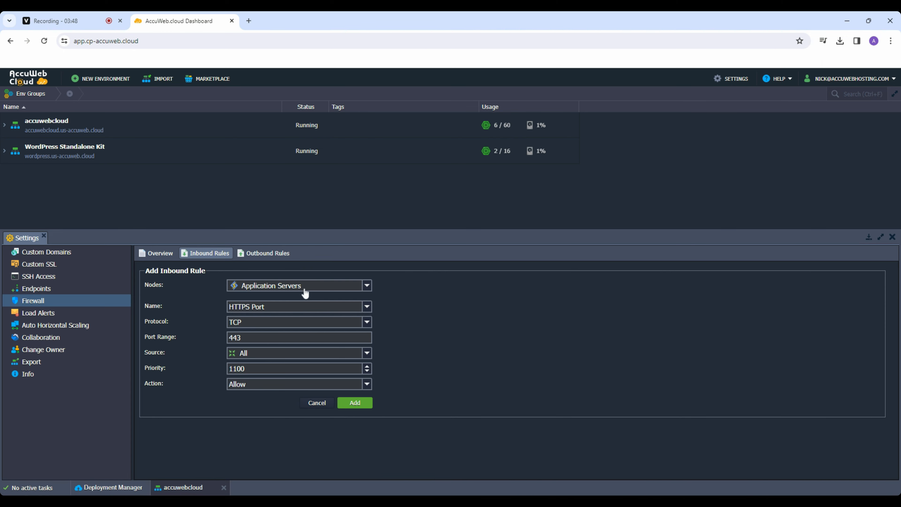
left_click(353, 404)
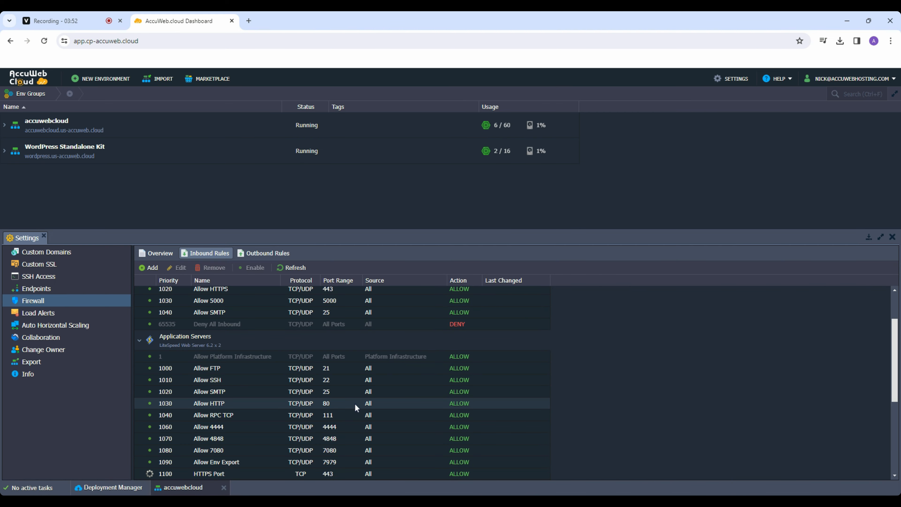
Check the Application Servers inbound rules, revisit the firewall overview, and refresh the inbound rules list
scroll(355, 389, "down", 1)
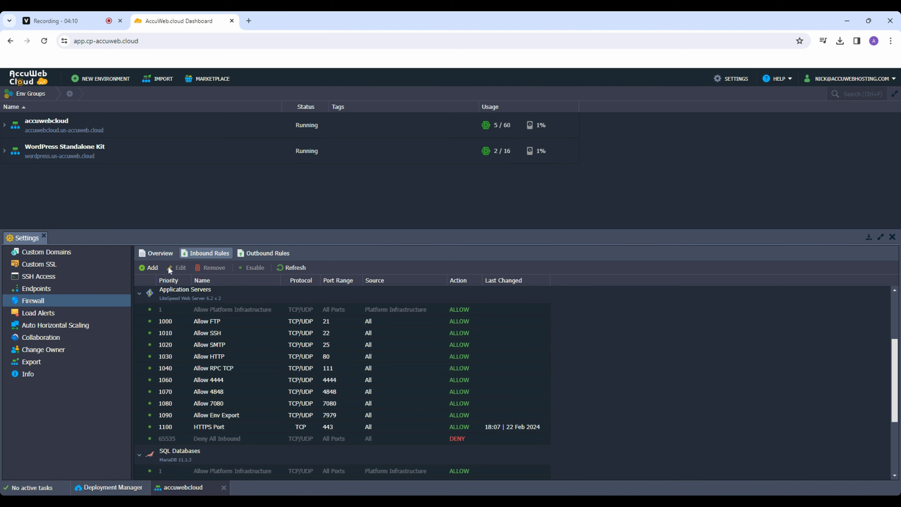
left_click(157, 254)
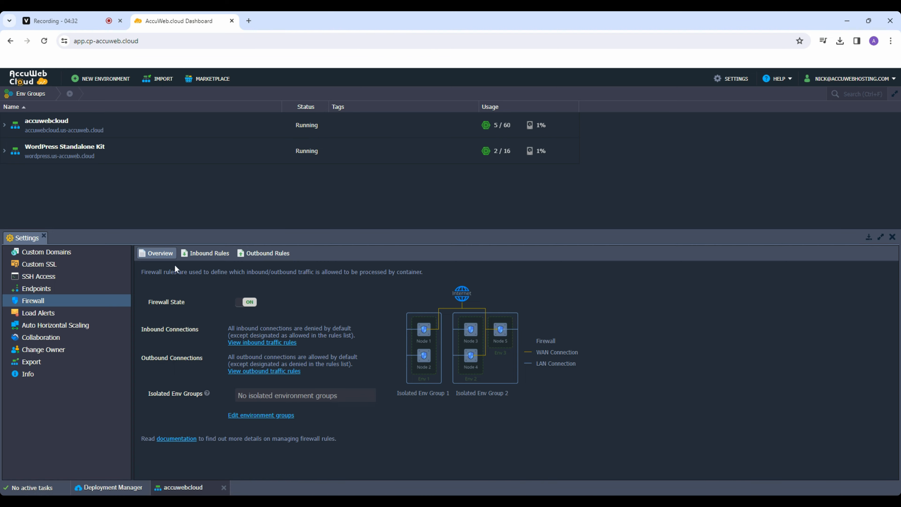
left_click(204, 258)
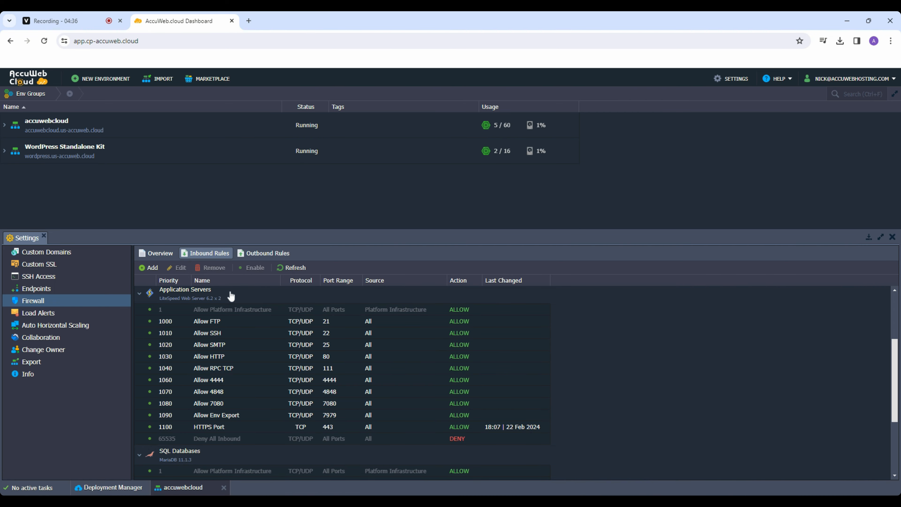
left_click(291, 270)
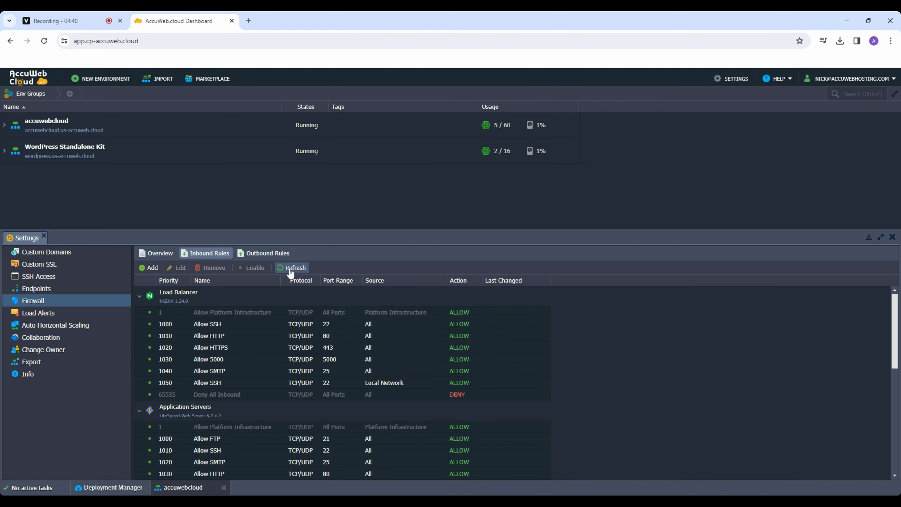